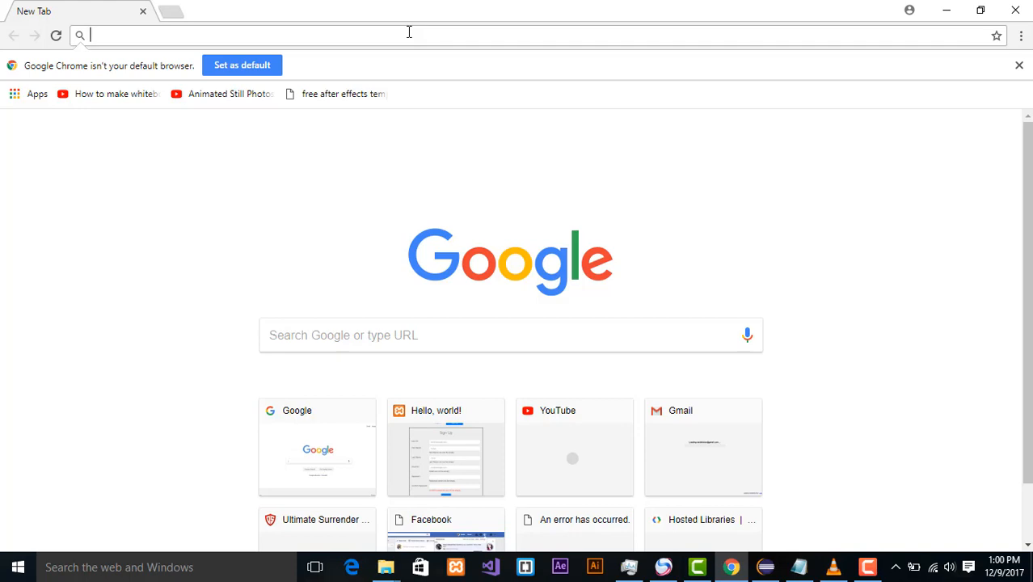
Search the web for "eclipse download" and, in a second tab, for "jdk download"
{"action": "type", "text": "ecli"}
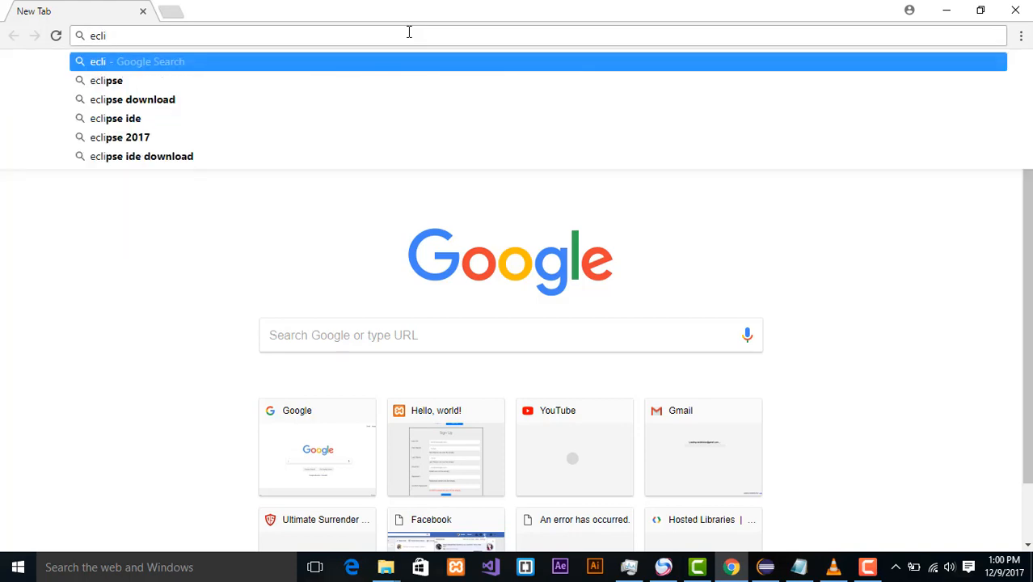
{"action": "left_click", "coordinate": [270, 104]}
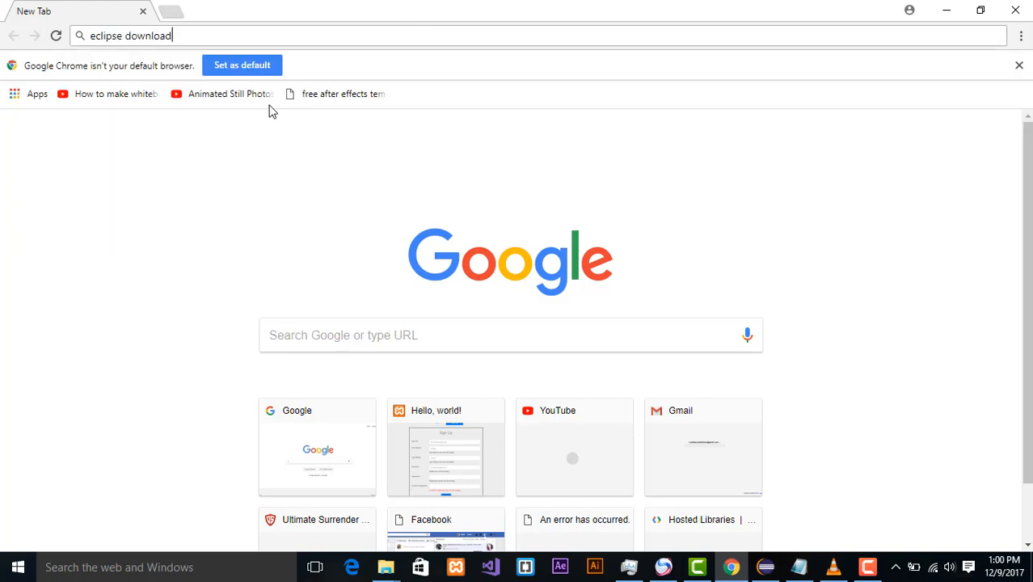
{"action": "left_click", "coordinate": [171, 11]}
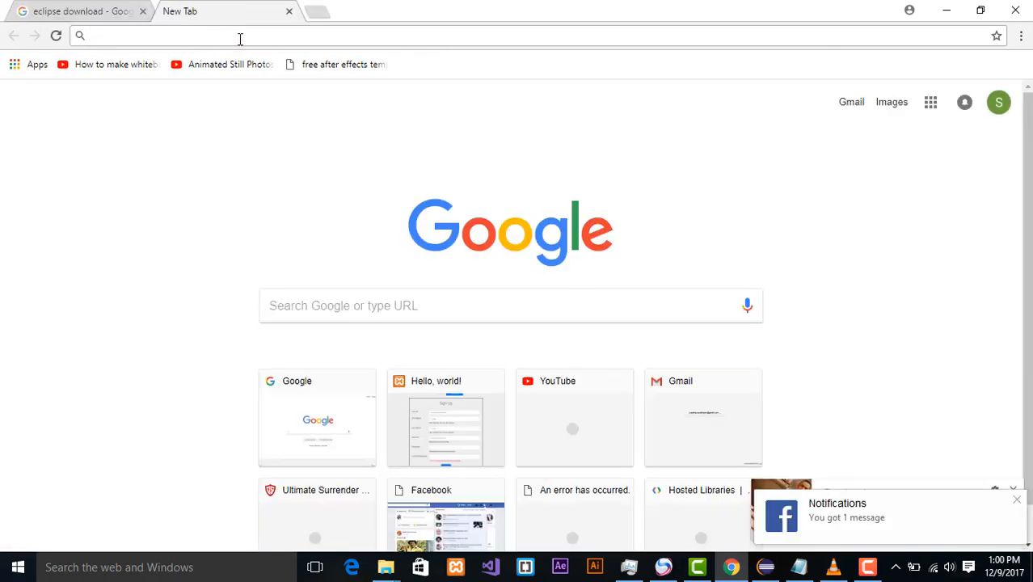
{"action": "type", "text": "jd"}
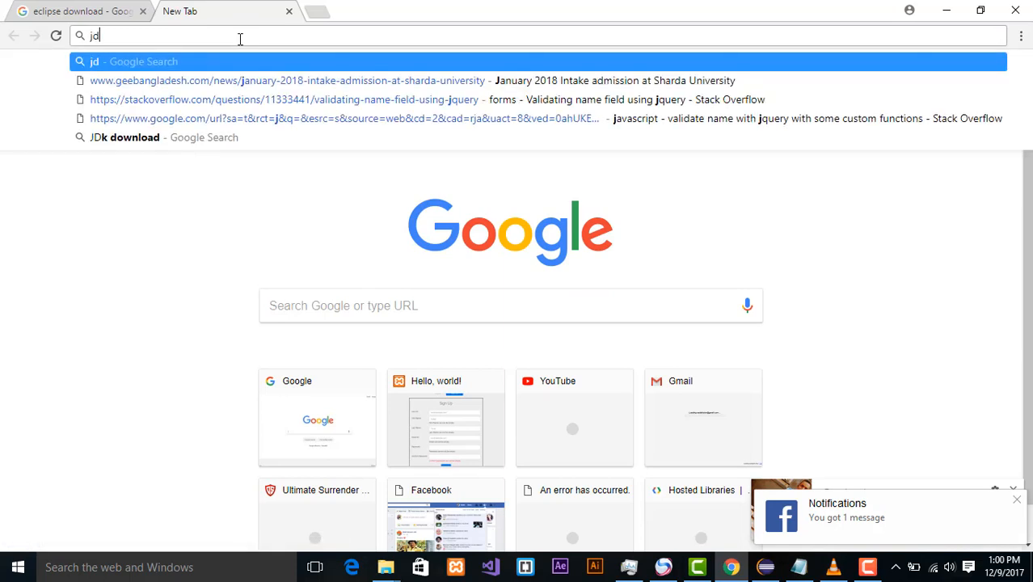
{"action": "type", "text": "l"}
{"action": "key", "text": "BackSpace"}
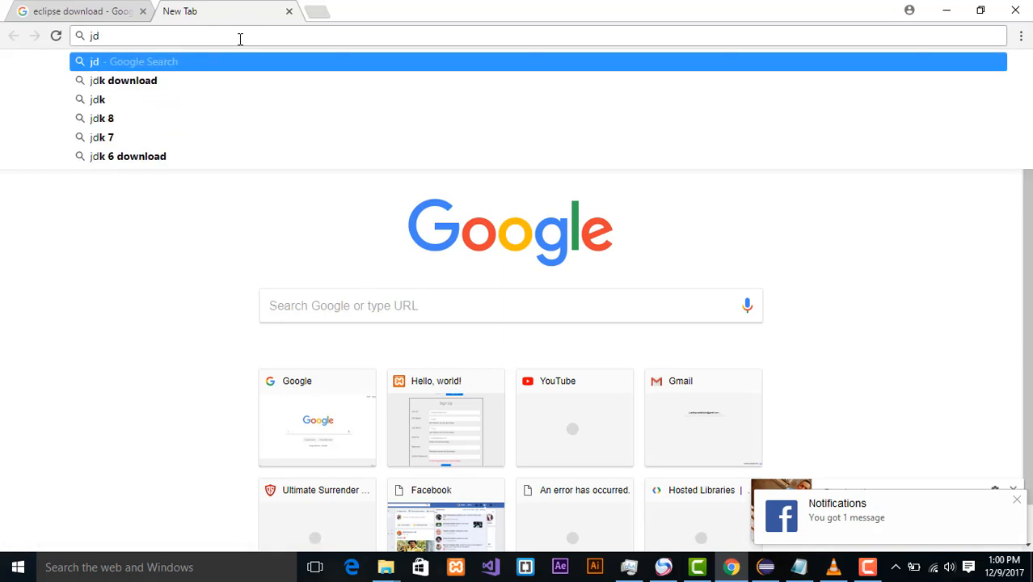
{"action": "left_click", "coordinate": [199, 88]}
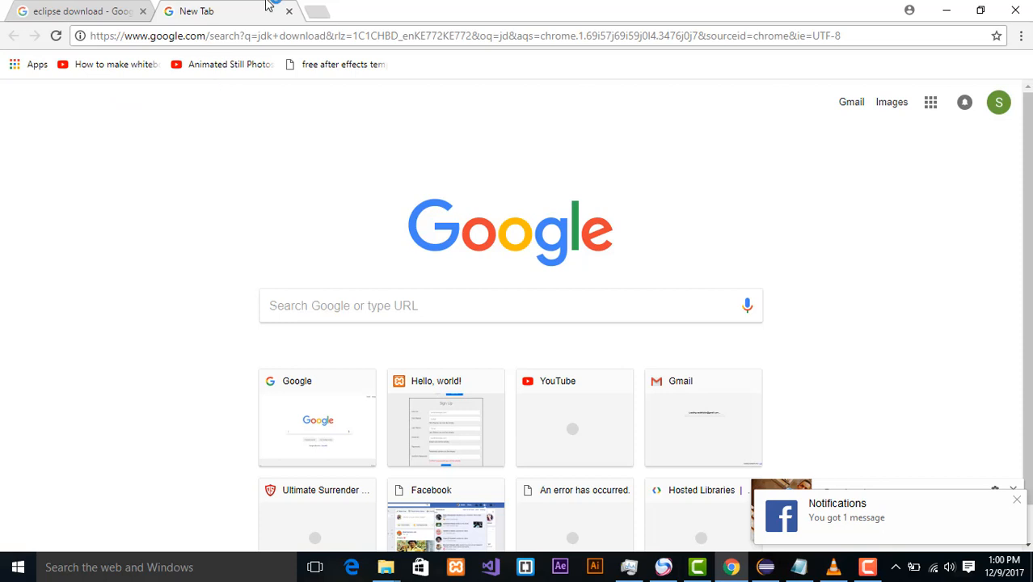
Open Oracle's Java SE Development Kit 8 downloads page from the jdk download results and dismiss the Facebook notification
{"action": "left_click", "coordinate": [58, 10]}
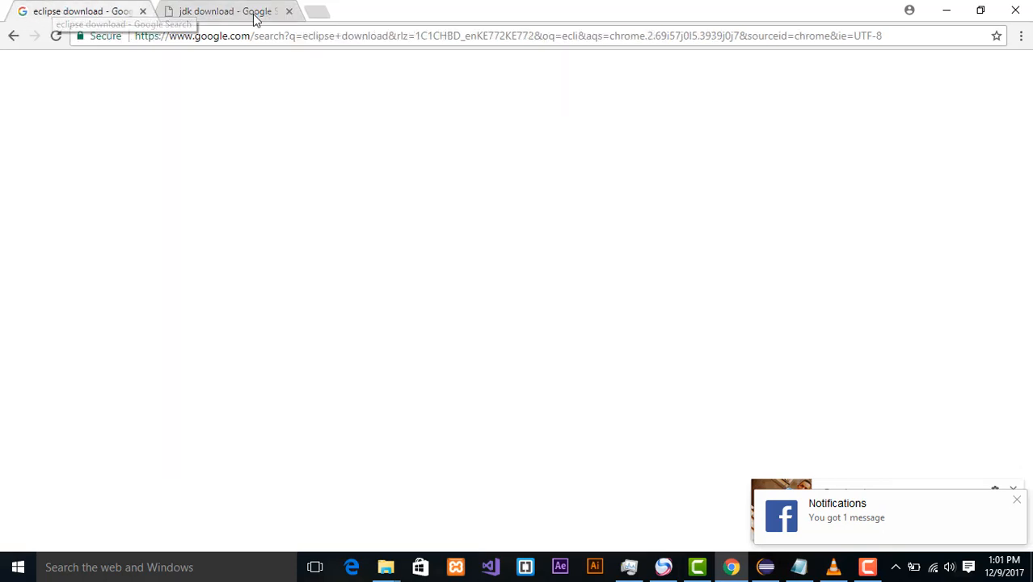
{"action": "left_click", "coordinate": [253, 13]}
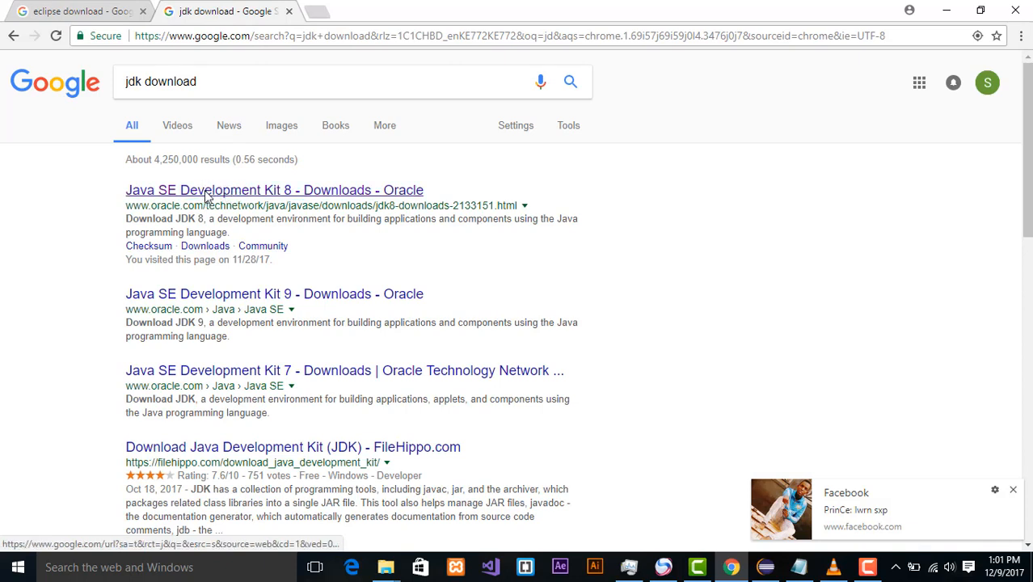
{"action": "left_click", "coordinate": [207, 194]}
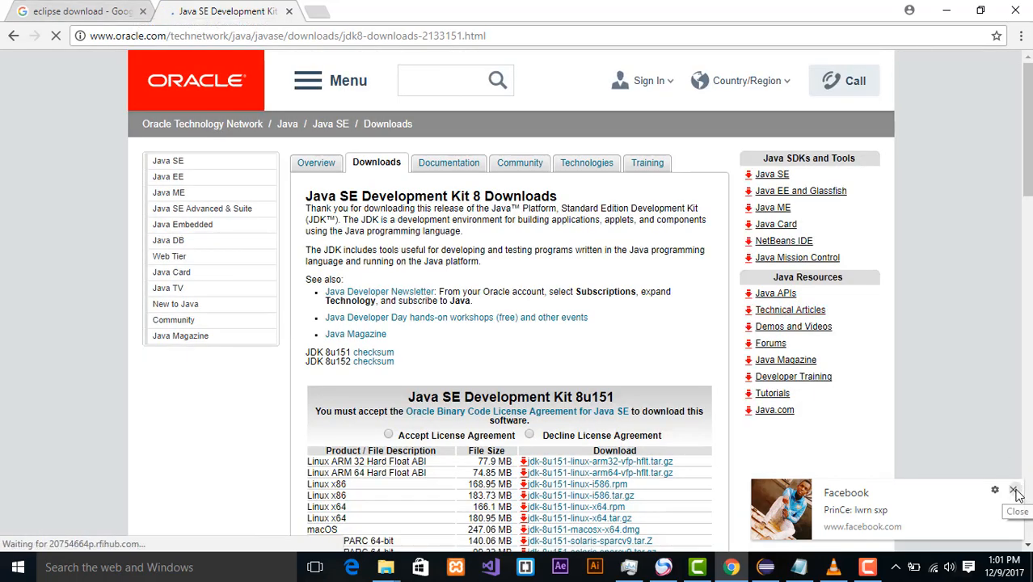
{"action": "left_click", "coordinate": [1014, 491]}
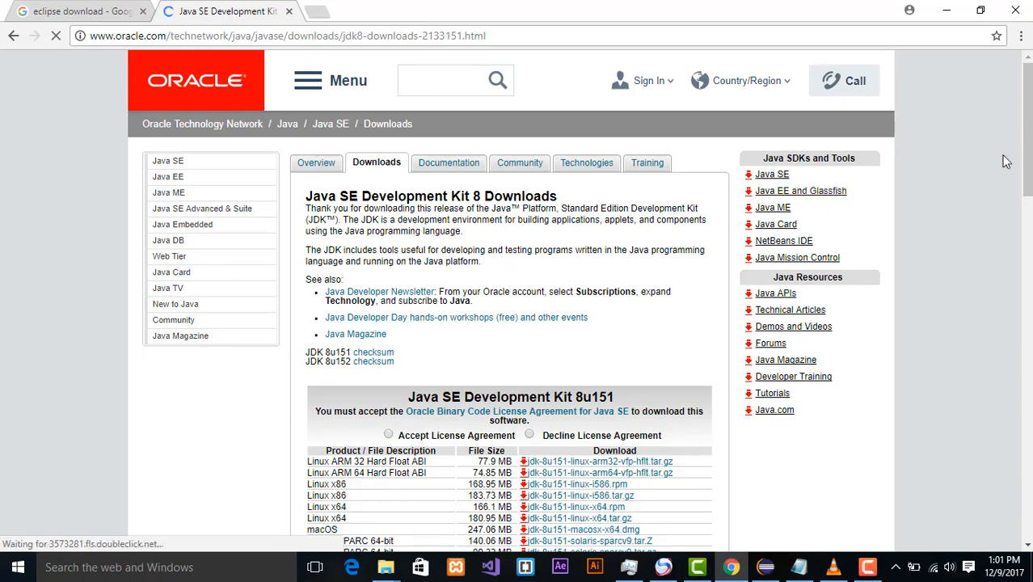
Accept the license agreement for Java SE Development Kit 8u151 and return to the "eclipse download" results
{"action": "left_click_drag", "start_coordinate": [1027, 160], "coordinate": [1028, 196]}
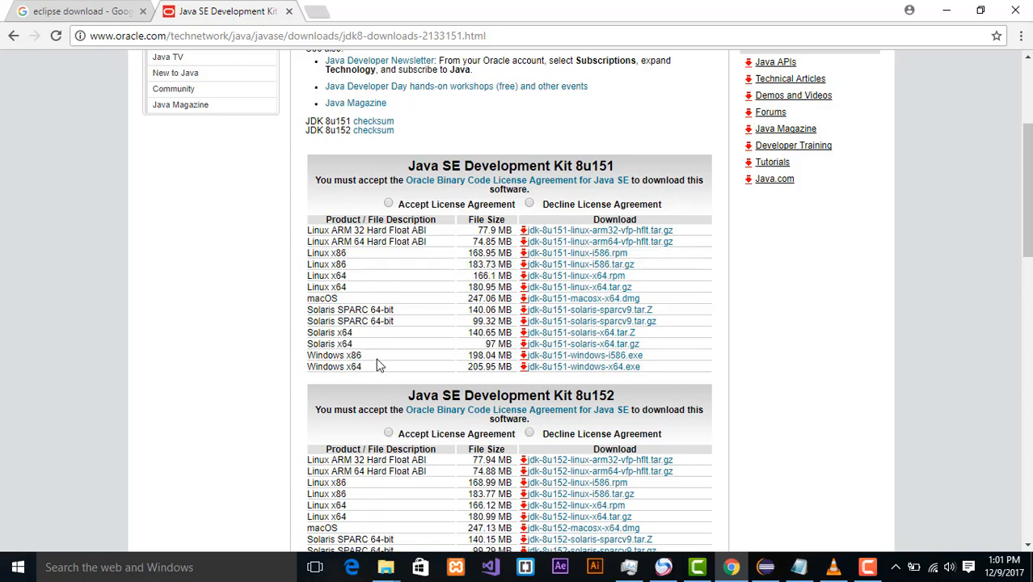
{"action": "left_click", "coordinate": [389, 205]}
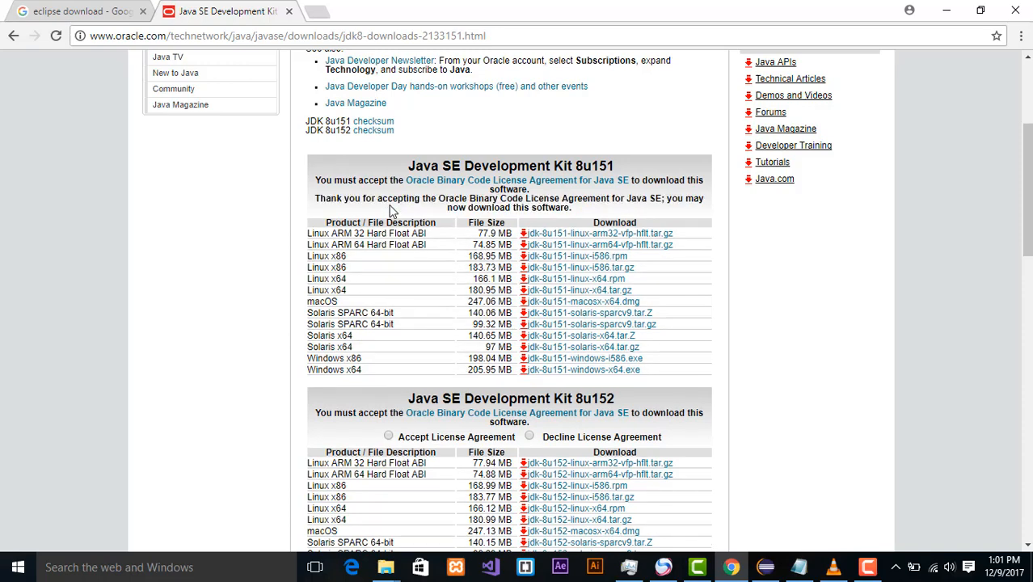
{"action": "scroll", "coordinate": [453, 301], "scroll_direction": "down", "scroll_amount": 1}
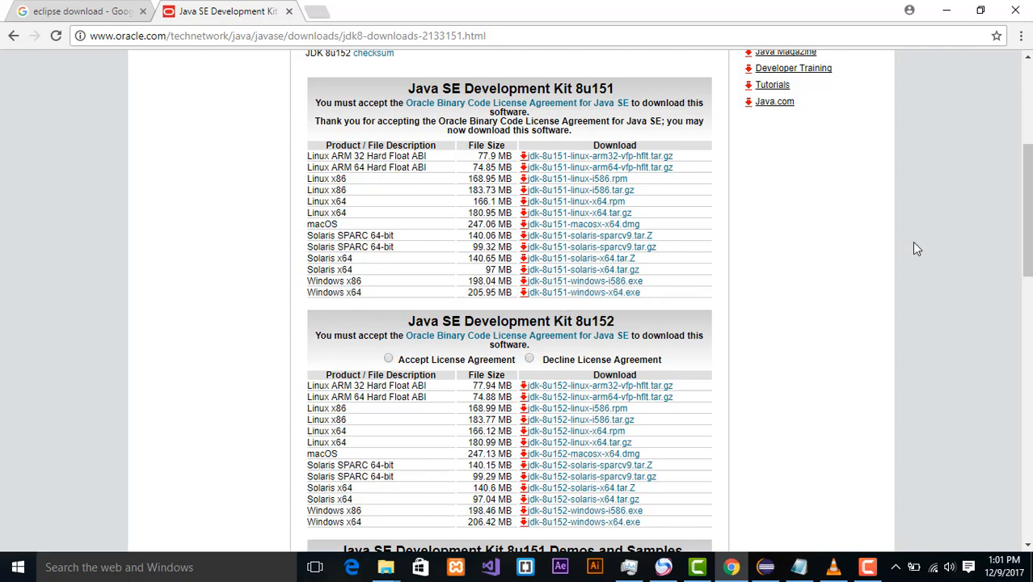
{"action": "left_click", "coordinate": [95, 6]}
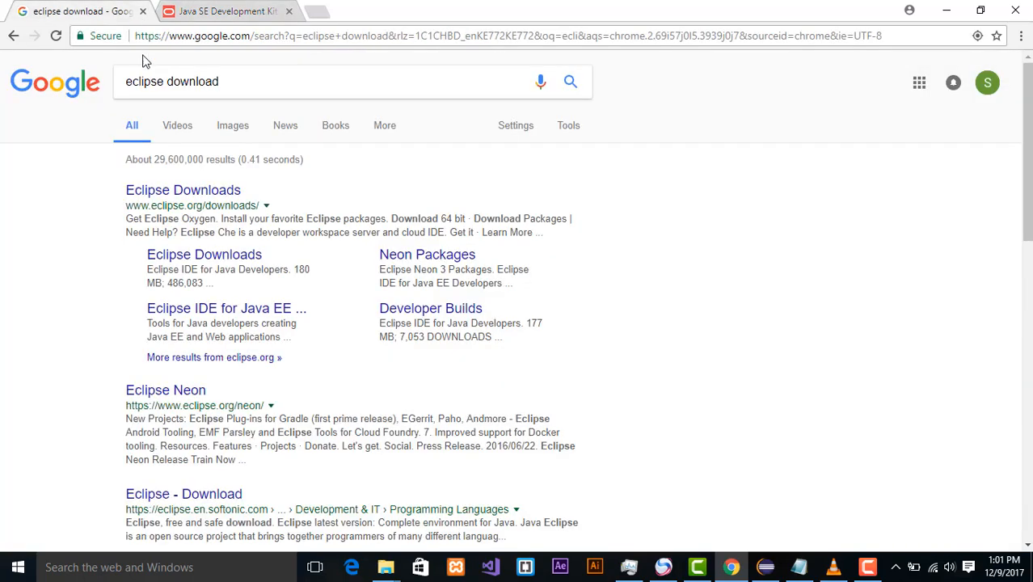
Minimize the browser and browse in a maximized File Explorer window to C:\Program Files\Java\jdk1.8.0_152\bin
{"action": "left_click", "coordinate": [948, 11]}
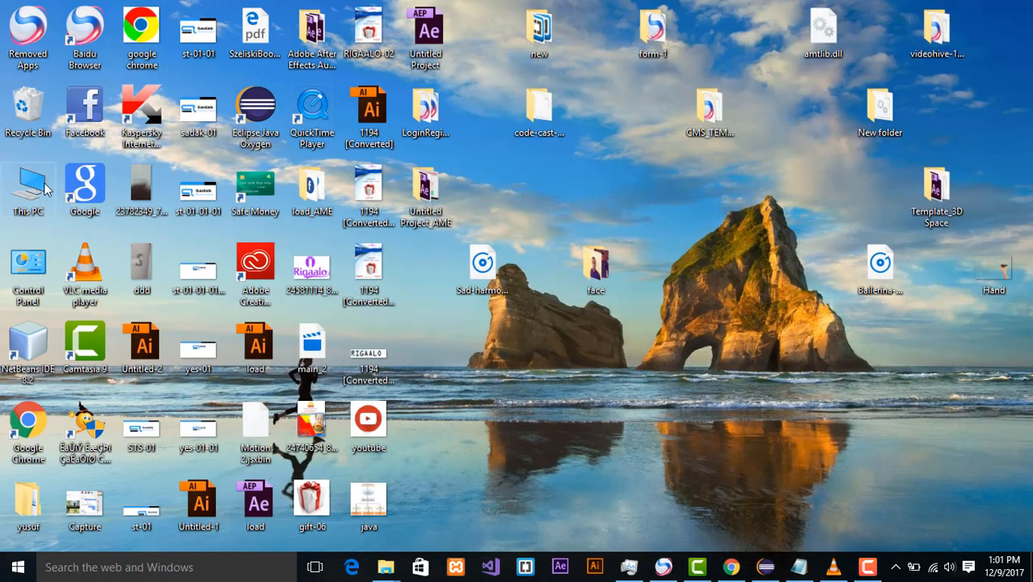
{"action": "double_click", "coordinate": [45, 186]}
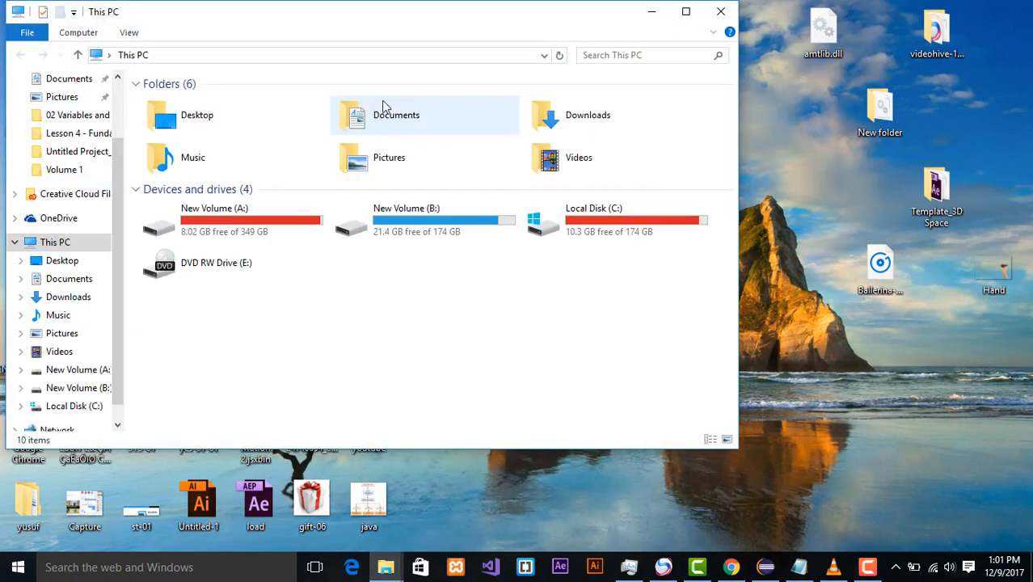
{"action": "left_click", "coordinate": [685, 11]}
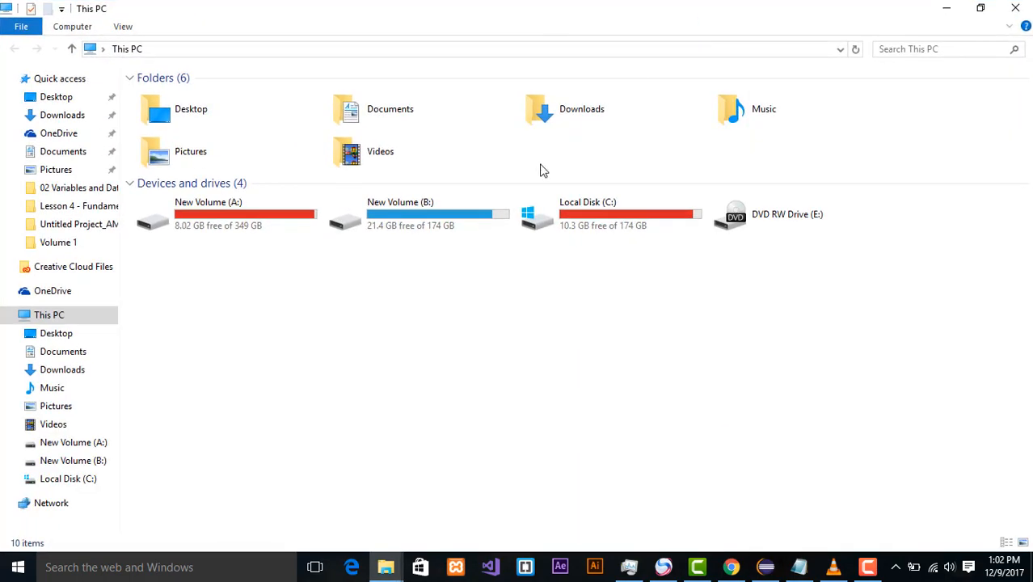
{"action": "double_click", "coordinate": [593, 207]}
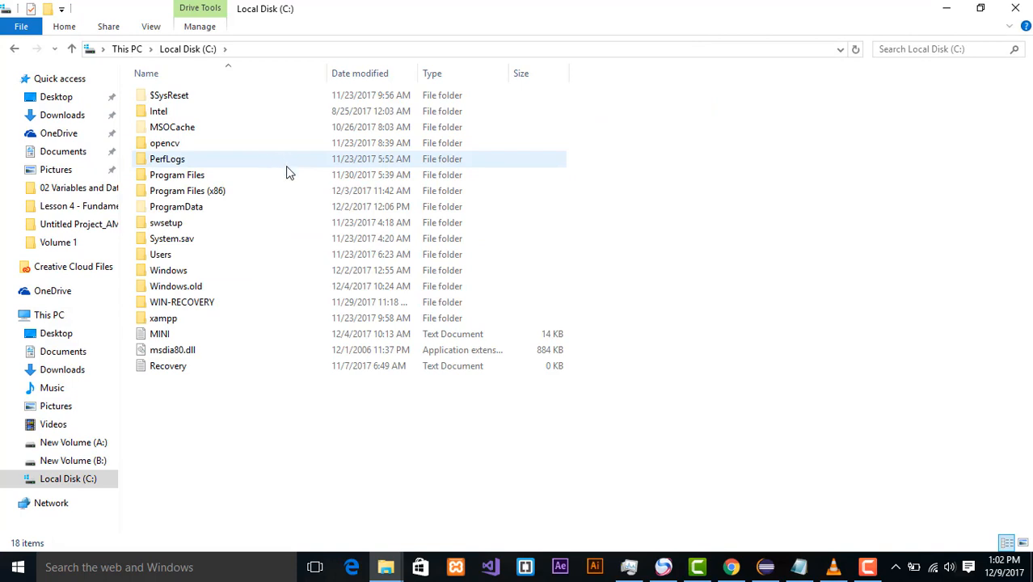
{"action": "double_click", "coordinate": [297, 178]}
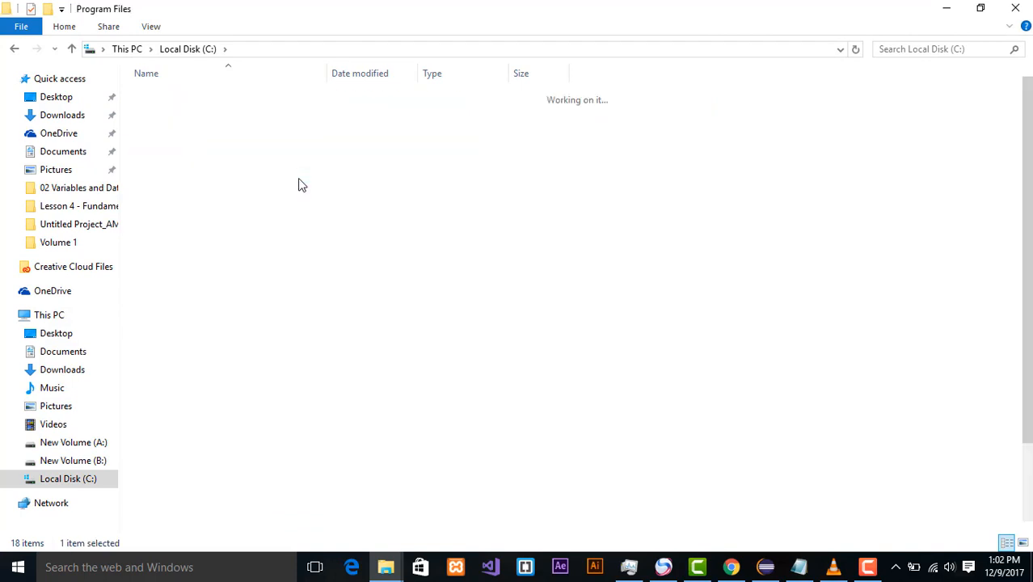
{"action": "left_click", "coordinate": [258, 257]}
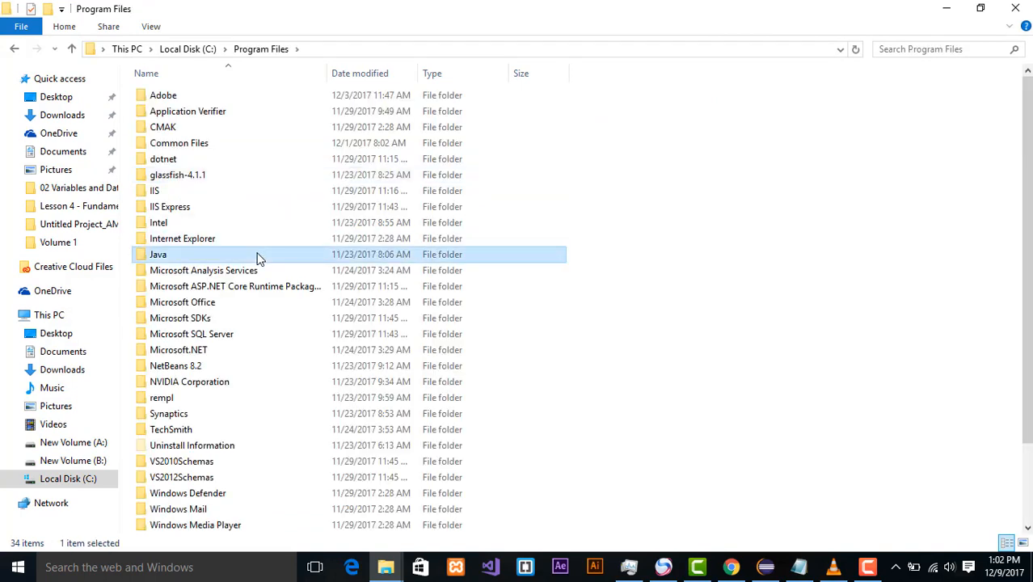
{"action": "double_click", "coordinate": [261, 261]}
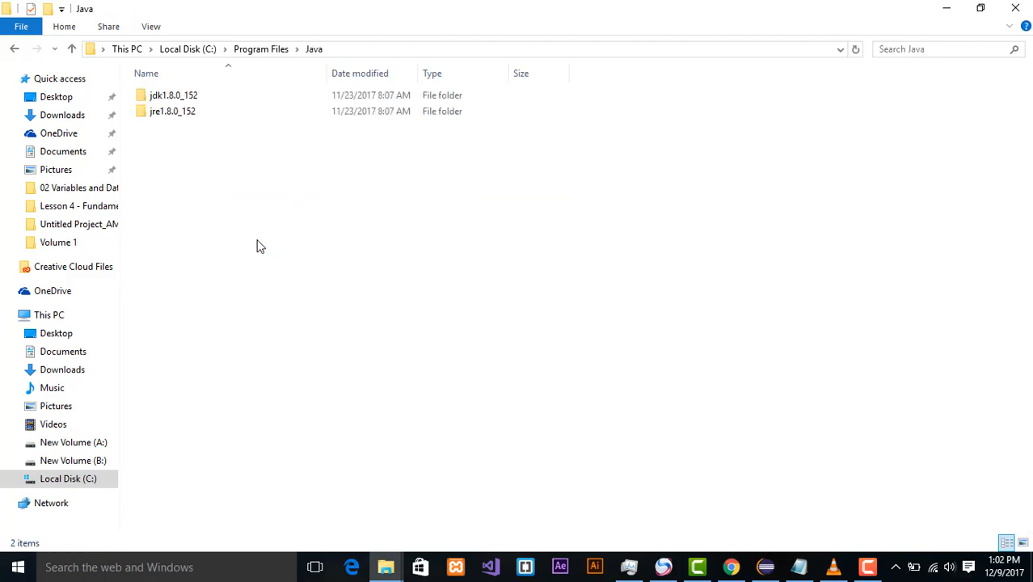
{"action": "double_click", "coordinate": [320, 97]}
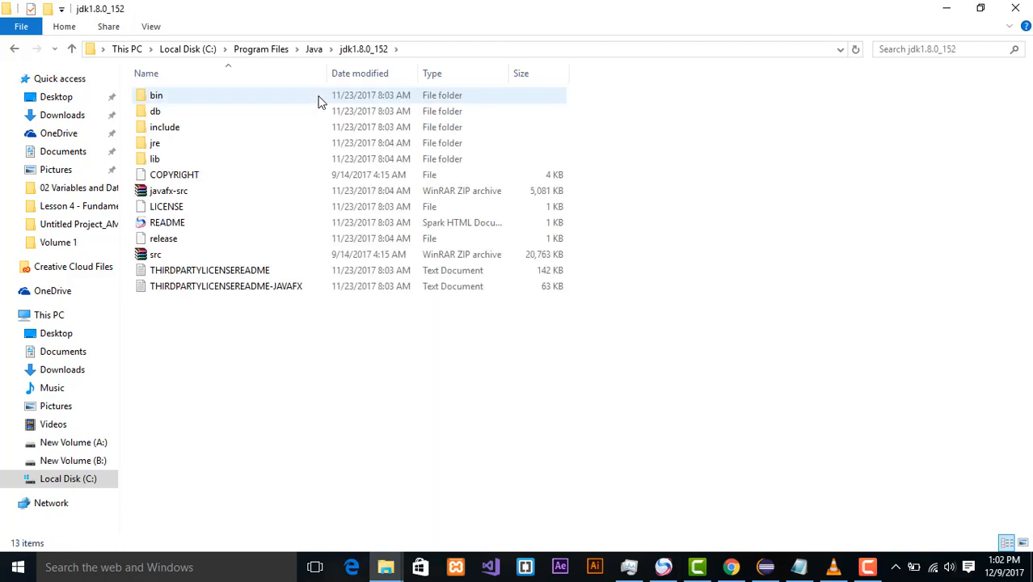
{"action": "double_click", "coordinate": [319, 97]}
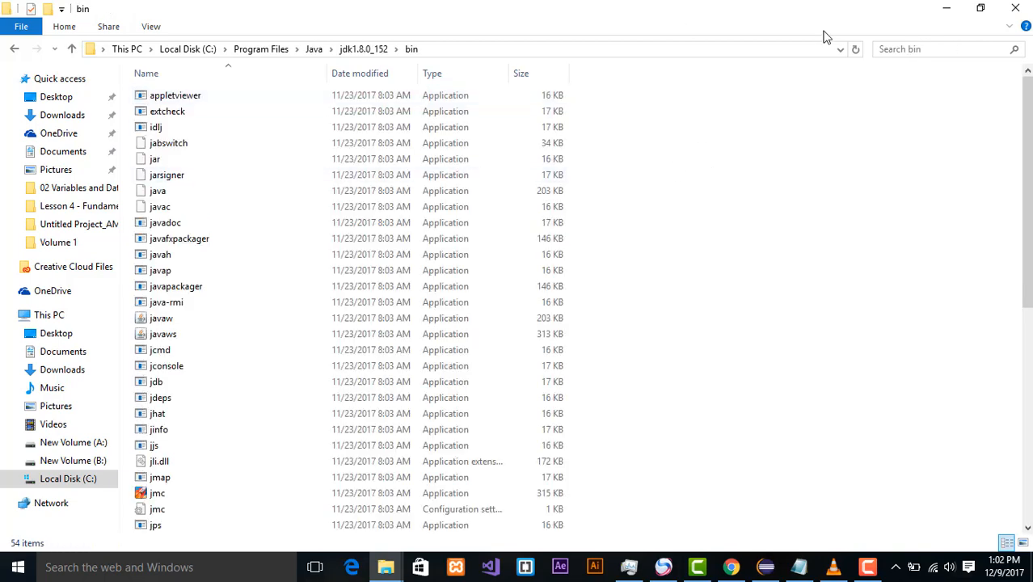
Select the bin folder's full path, C:\Program Files\Java\jdk1.8.0_152\bin, for copying and minimize the folder window
{"action": "mouse_move", "coordinate": [1027, 127]}
{"action": "left_mouse_down"}
{"action": "mouse_move", "coordinate": [1027, 210]}
{"action": "mouse_move", "coordinate": [1025, 130]}
{"action": "left_mouse_up"}
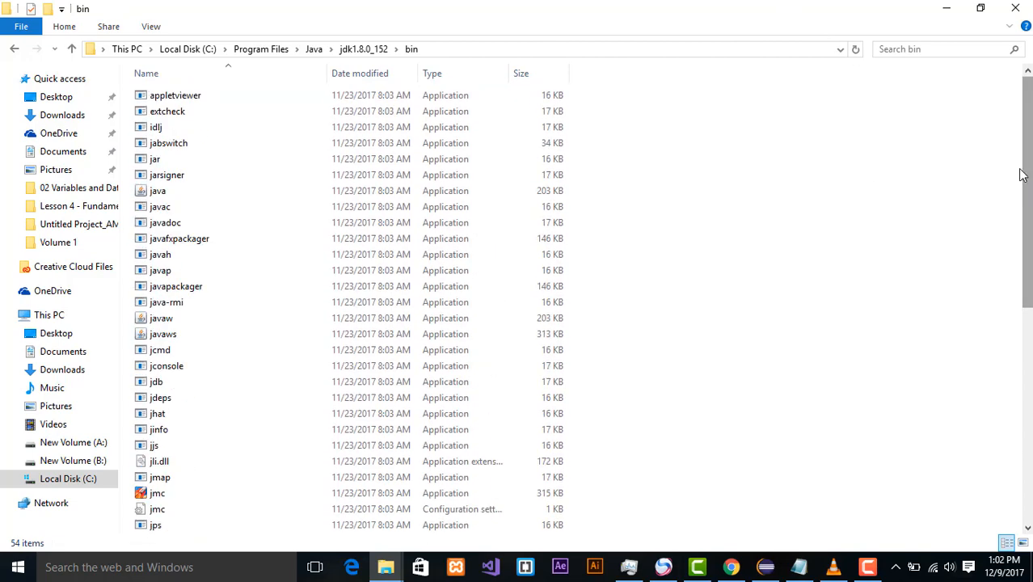
{"action": "left_click", "coordinate": [634, 51]}
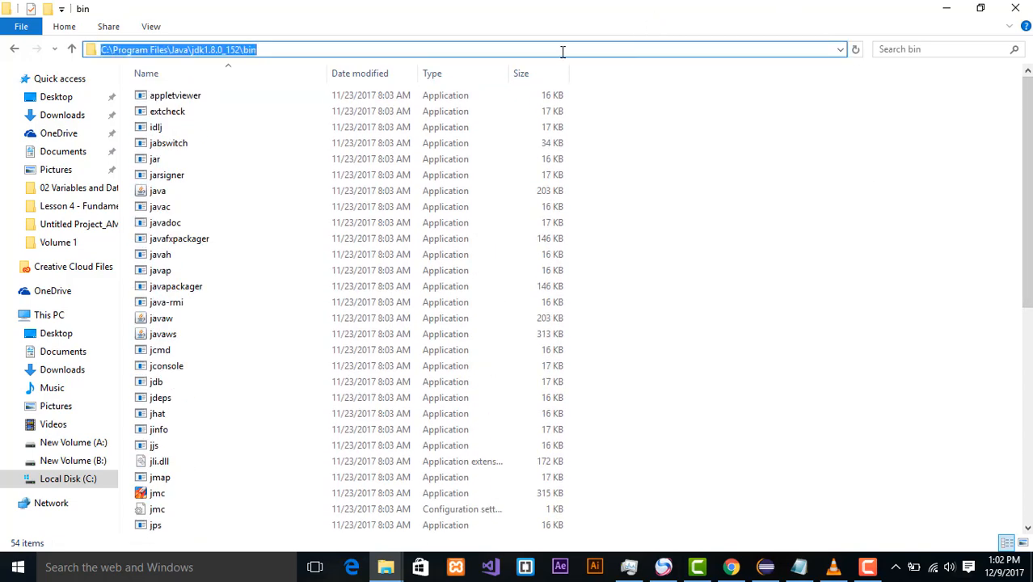
{"action": "left_click", "coordinate": [946, 8]}
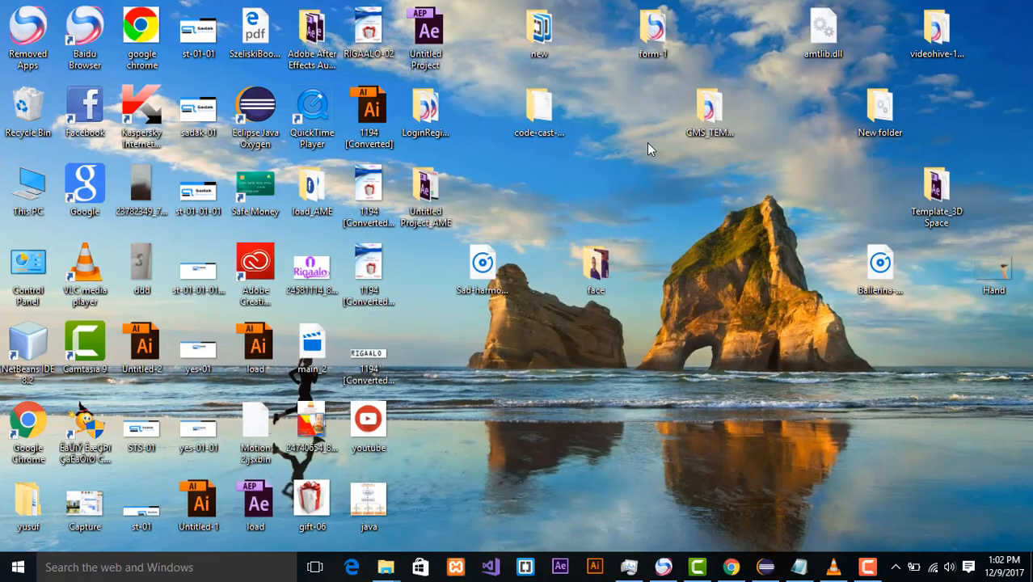
Open the computer's Environment Variables dialog through the properties of This PC and the advanced system settings
{"action": "right_click", "coordinate": [38, 178]}
{"action": "left_click", "coordinate": [101, 410]}
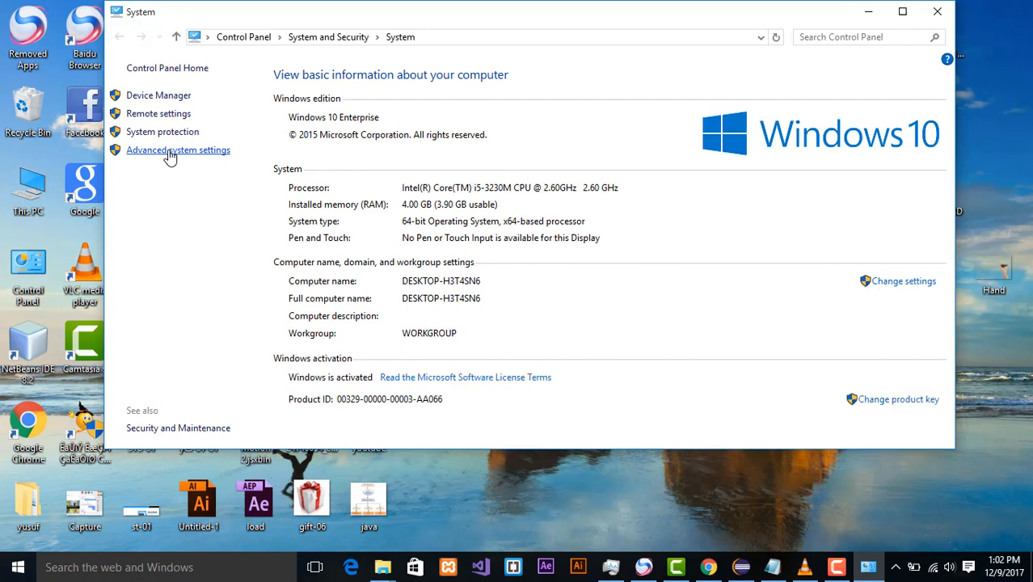
{"action": "left_click", "coordinate": [171, 151]}
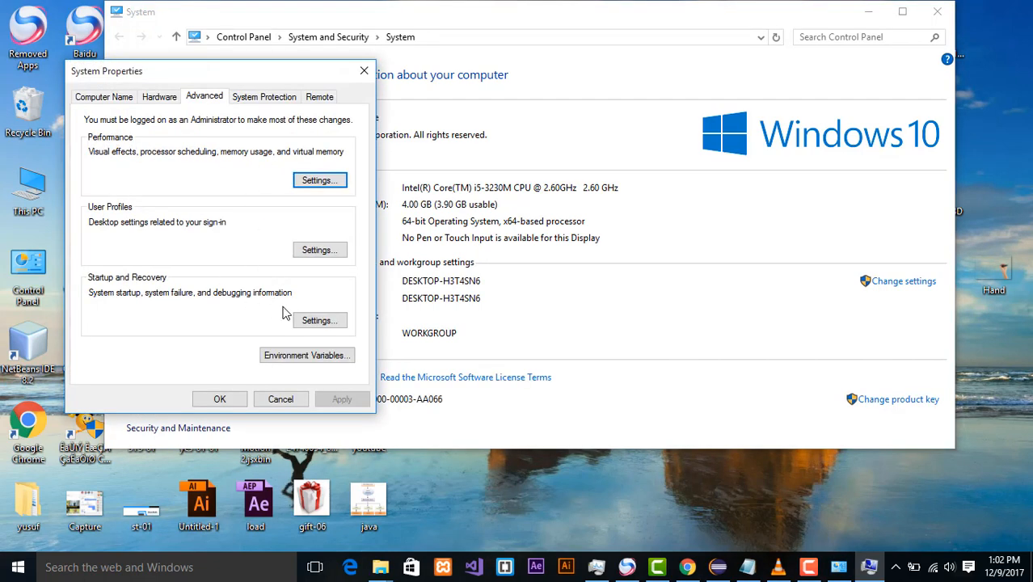
{"action": "left_click", "coordinate": [300, 357]}
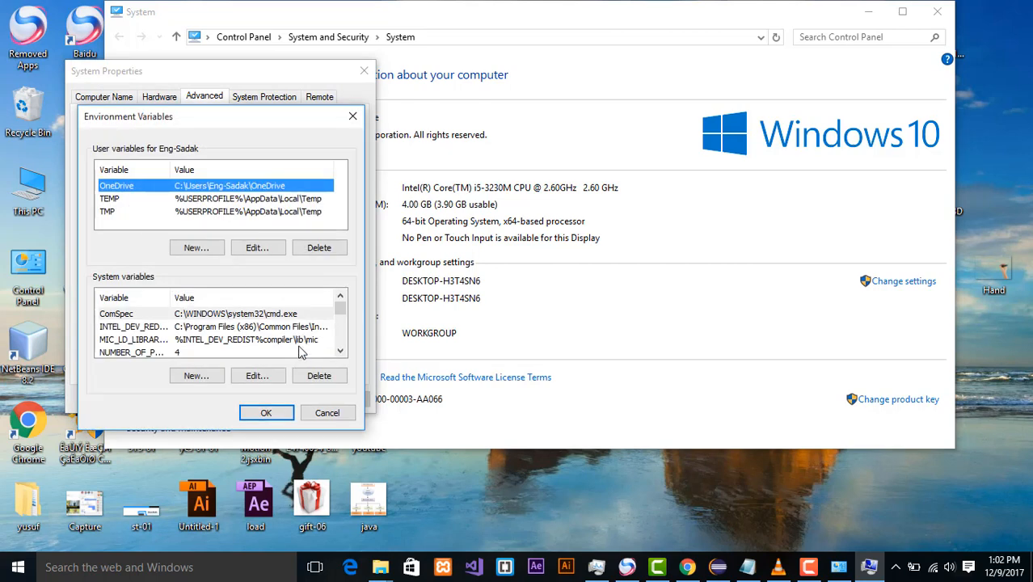
Open the system variable Path for editing and try to append a separator at the end of its value
{"action": "left_click_drag", "start_coordinate": [337, 310], "coordinate": [337, 308]}
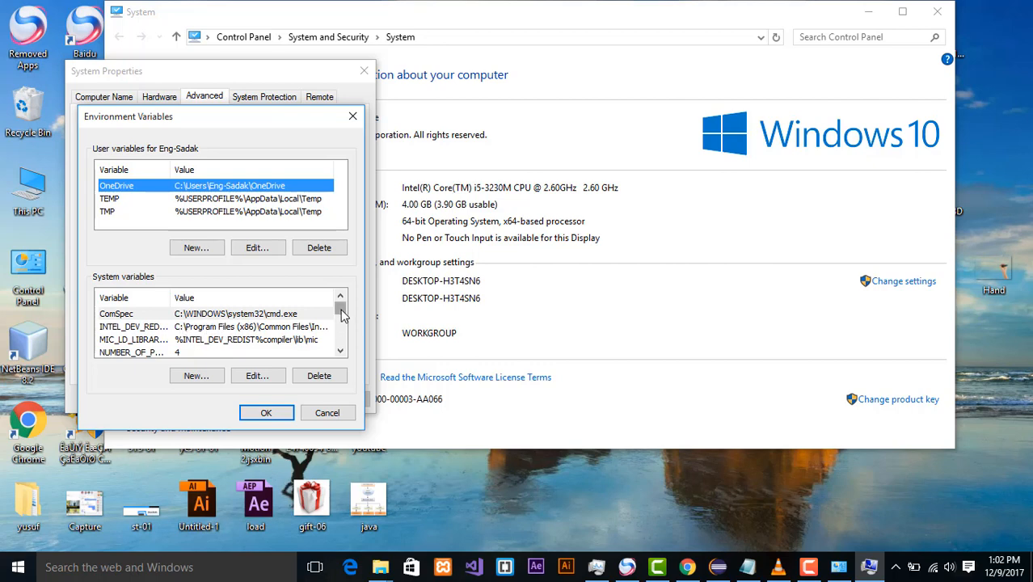
{"action": "left_click_drag", "start_coordinate": [340, 312], "coordinate": [340, 320]}
{"action": "left_click", "coordinate": [251, 328]}
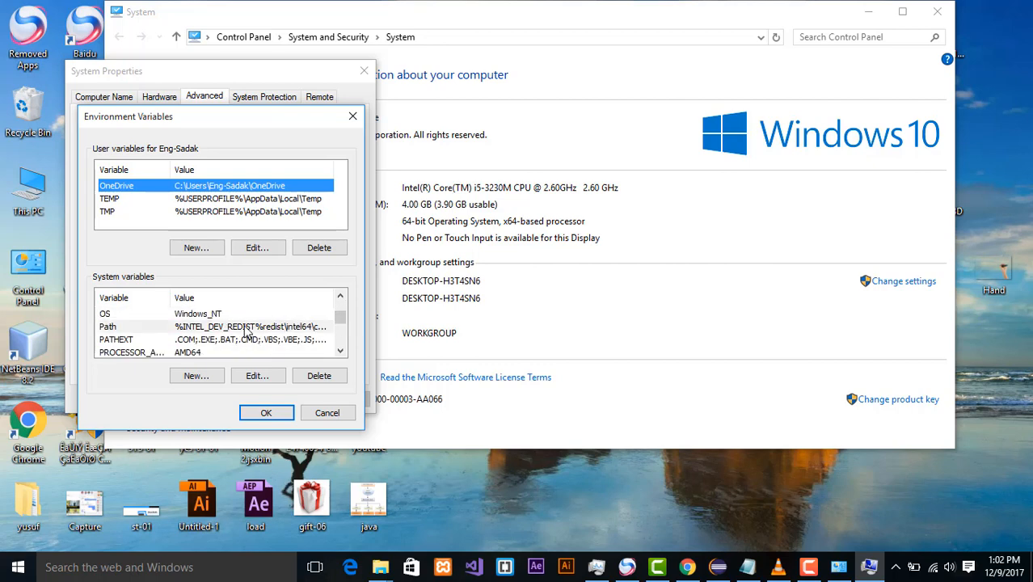
{"action": "double_click", "coordinate": [275, 328]}
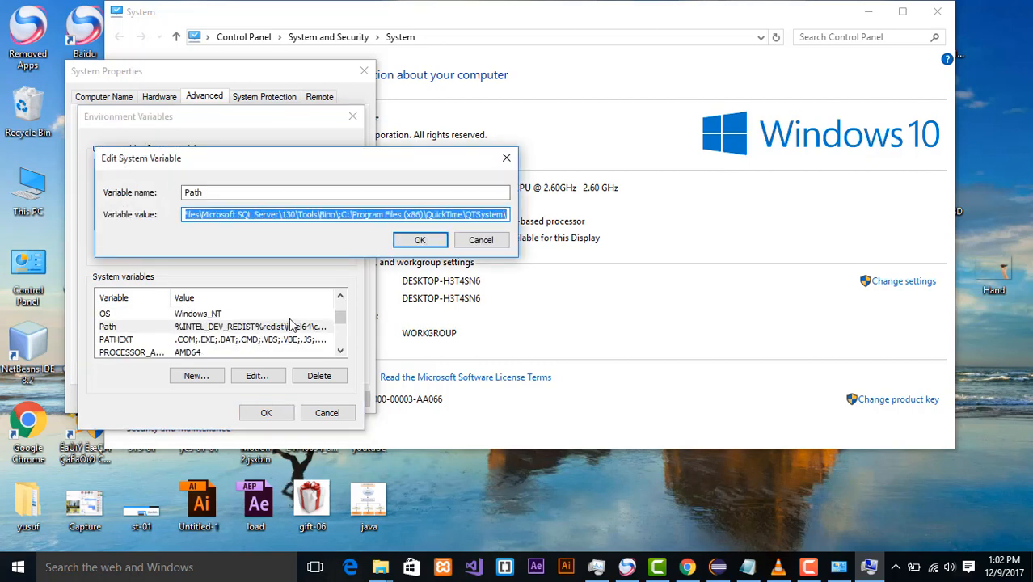
{"action": "left_click", "coordinate": [506, 215]}
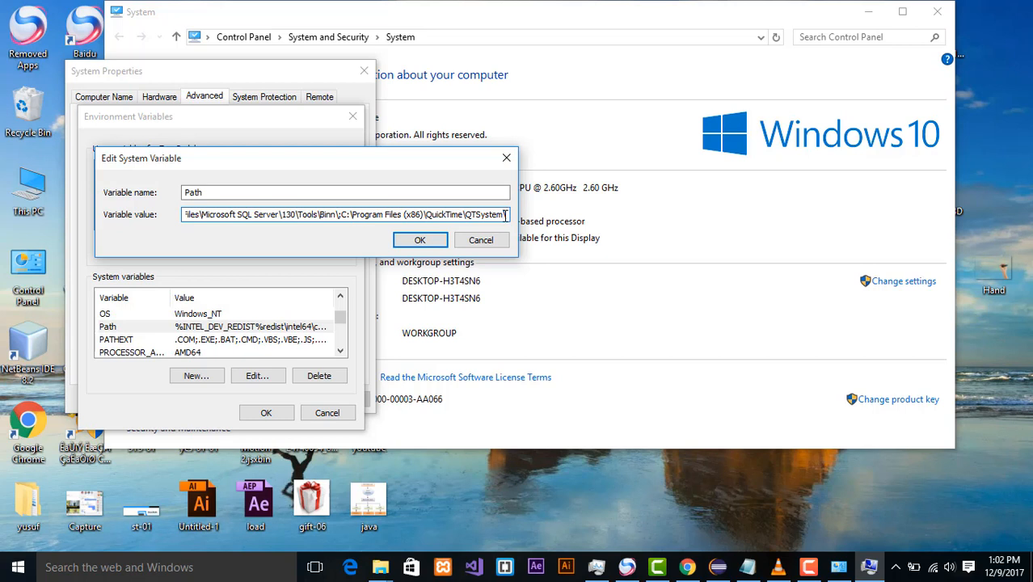
{"action": "type", "text": "\\"}
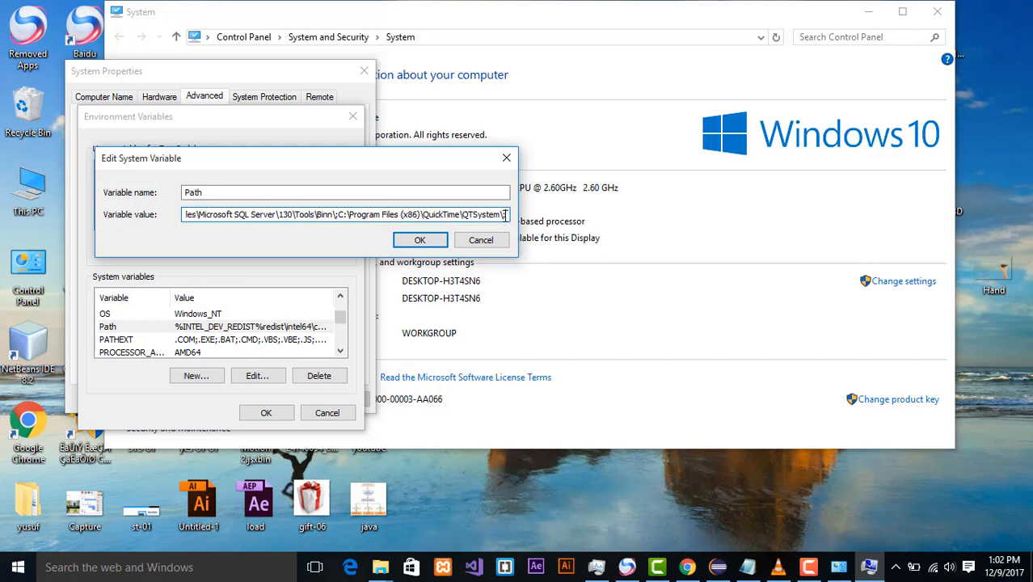
{"action": "key", "text": "BackSpace"}
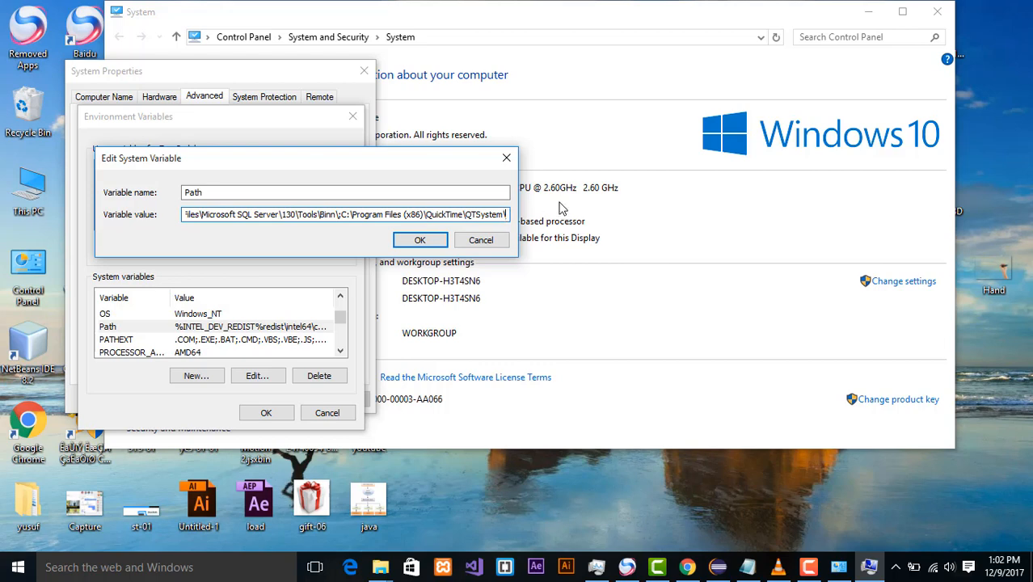
Accept the Path and Environment Variables dialogs, and close the System Properties and System windows
{"action": "left_click", "coordinate": [419, 240]}
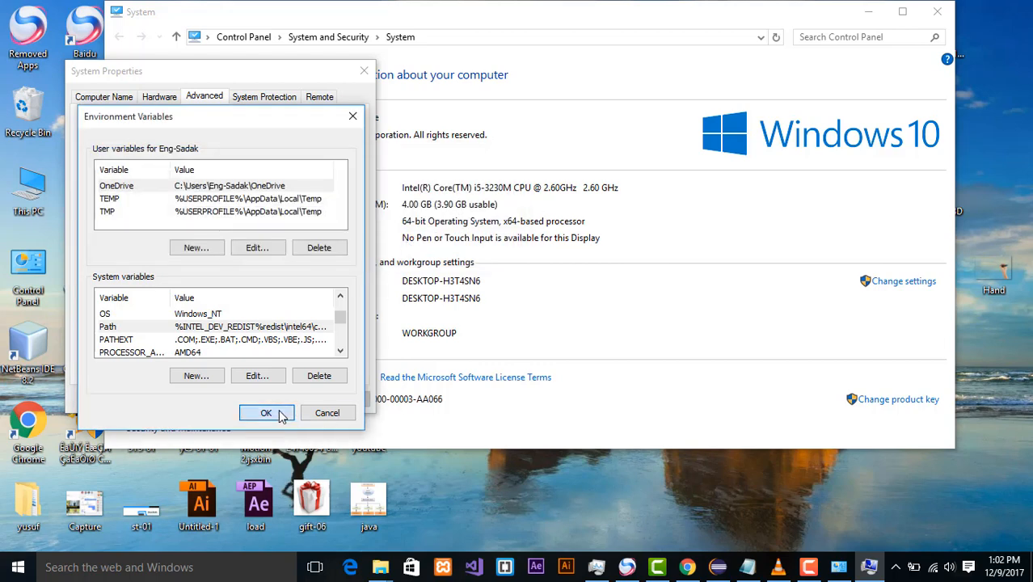
{"action": "key", "text": "Return"}
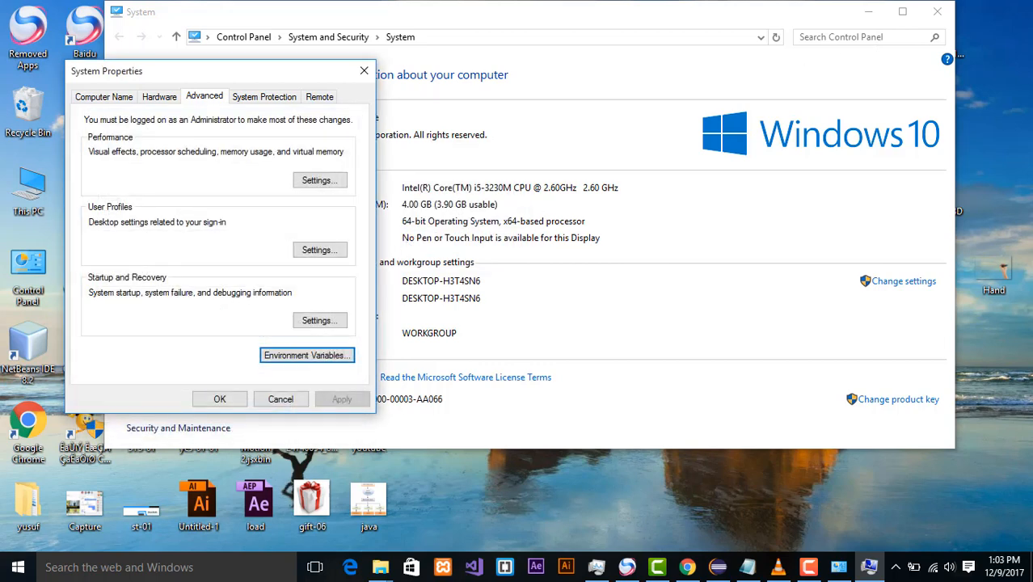
{"action": "left_click", "coordinate": [364, 71]}
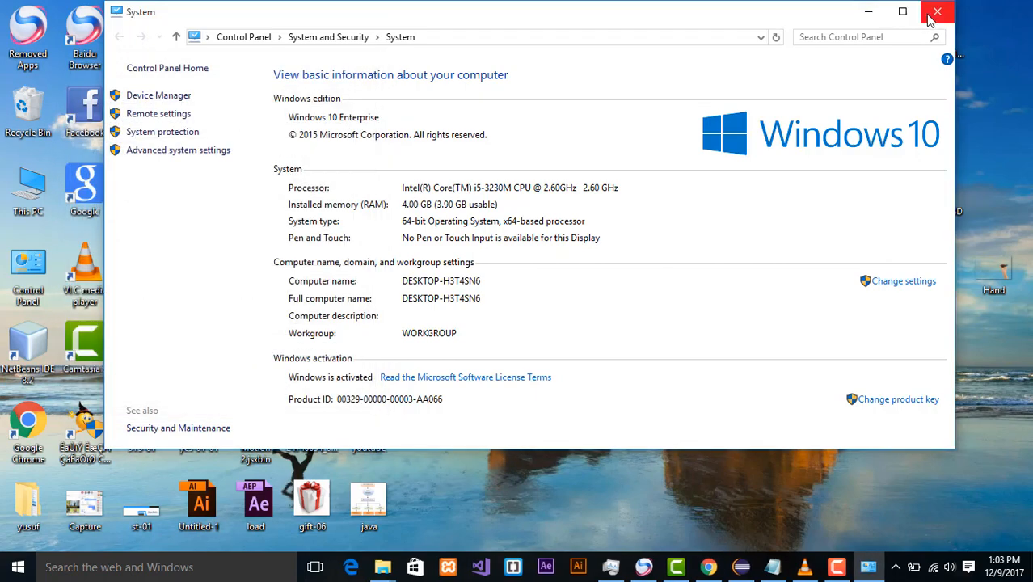
{"action": "left_click", "coordinate": [936, 13]}
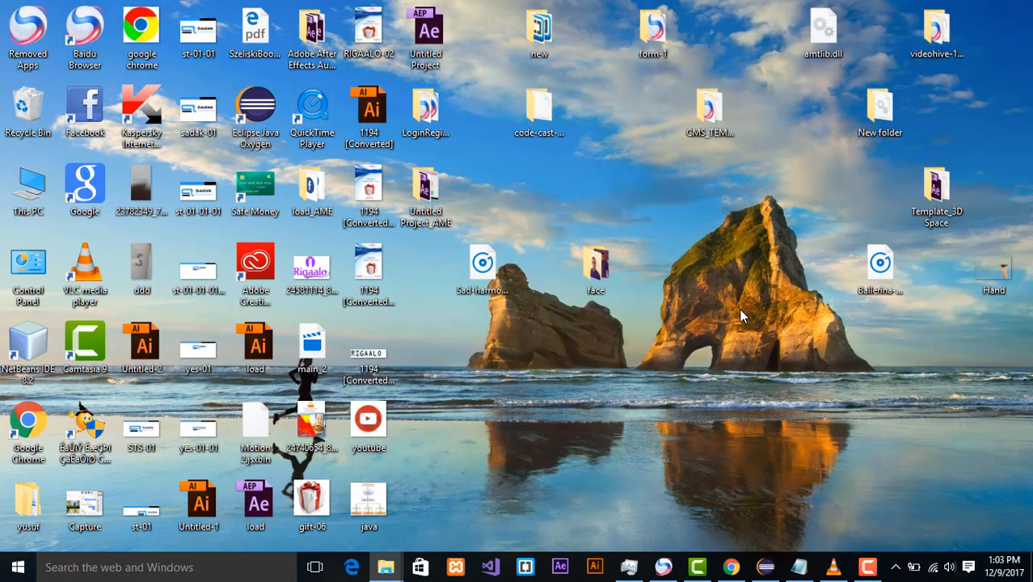
Open a Command Prompt and check the installed Java version with java -version
{"action": "key", "text": "super"}
{"action": "type", "text": "cmd"}
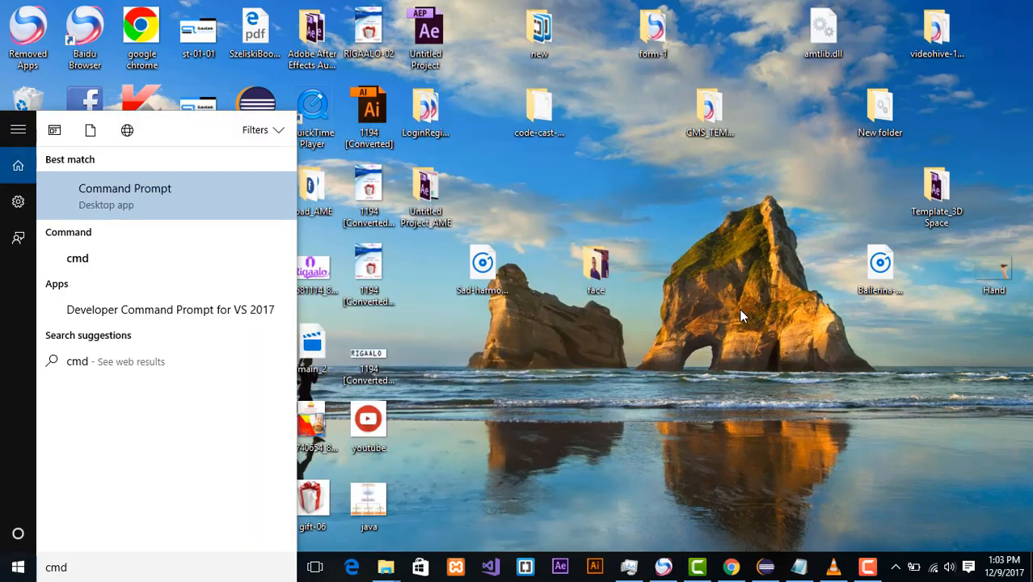
{"action": "key", "text": "Return"}
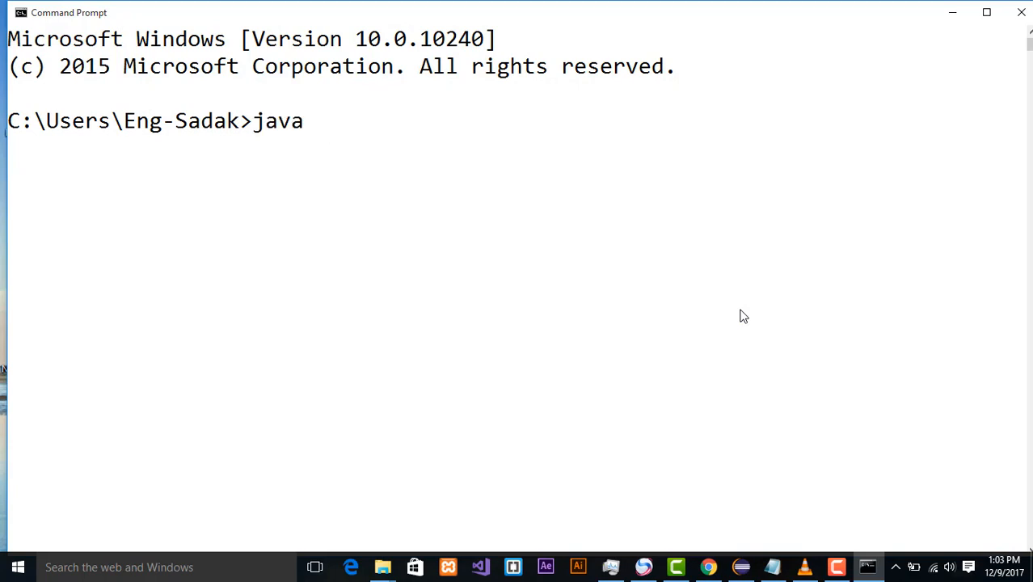
{"action": "type", "text": "java -version"}
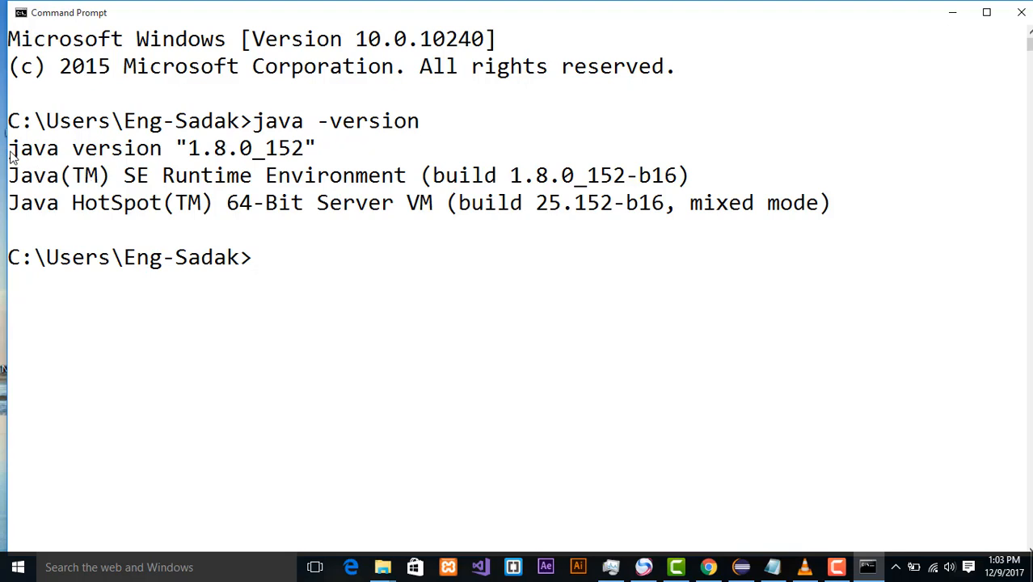
Highlight the java version line in the command output, clear the highlight and close the Command Prompt
{"action": "left_click_drag", "start_coordinate": [324, 149], "coordinate": [10, 152]}
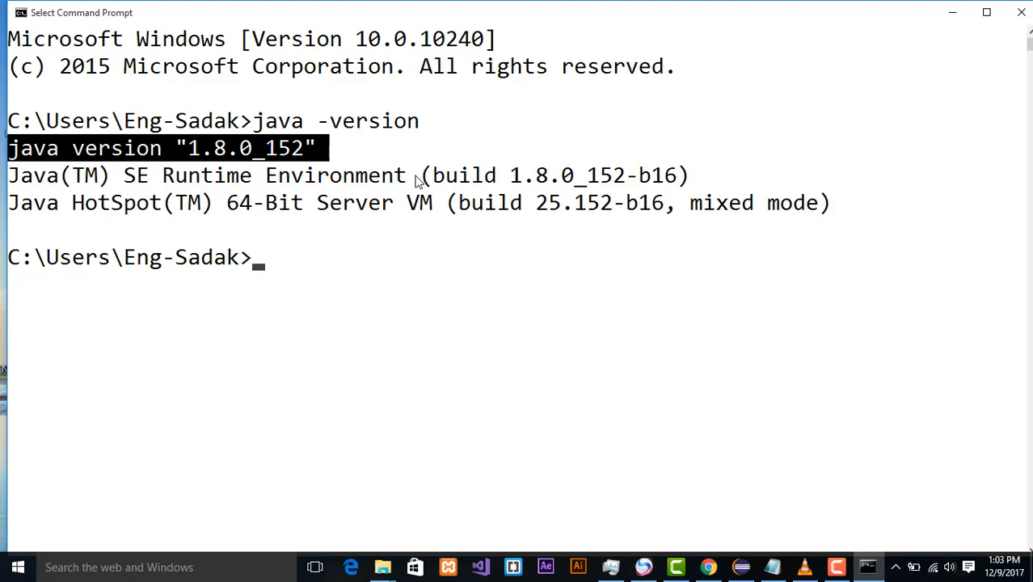
{"action": "left_click", "coordinate": [414, 176]}
{"action": "left_click", "coordinate": [411, 147]}
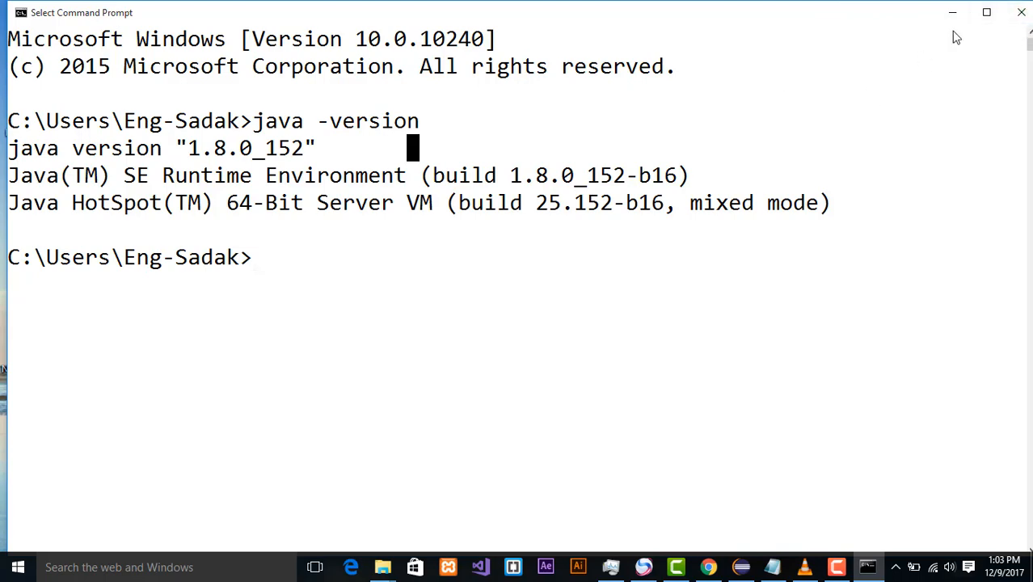
{"action": "left_click", "coordinate": [1018, 16]}
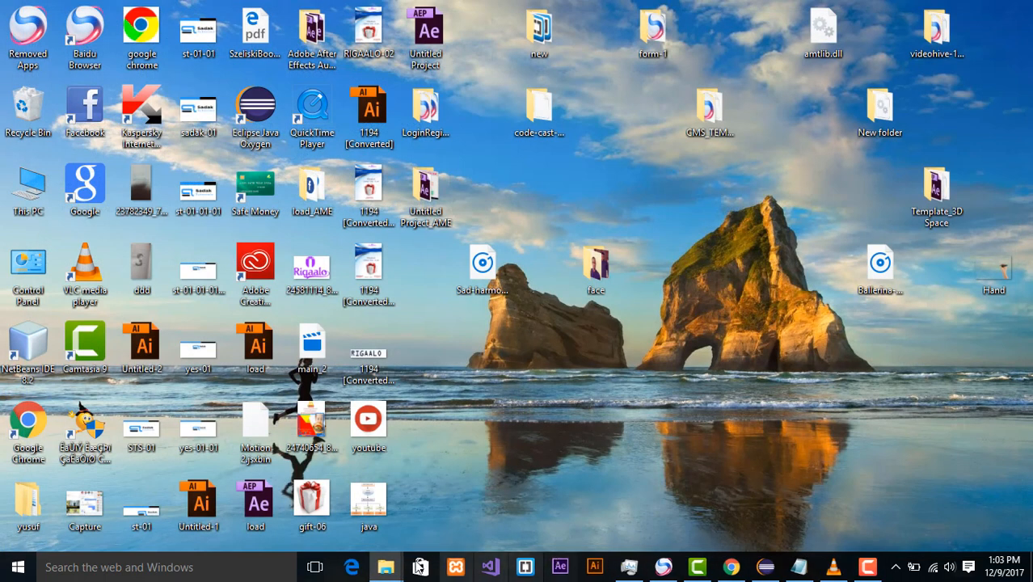
Switch to Chrome and close the Java SE Development Kit page, keeping the "eclipse download" results open
{"action": "mouse_move", "coordinate": [385, 567]}
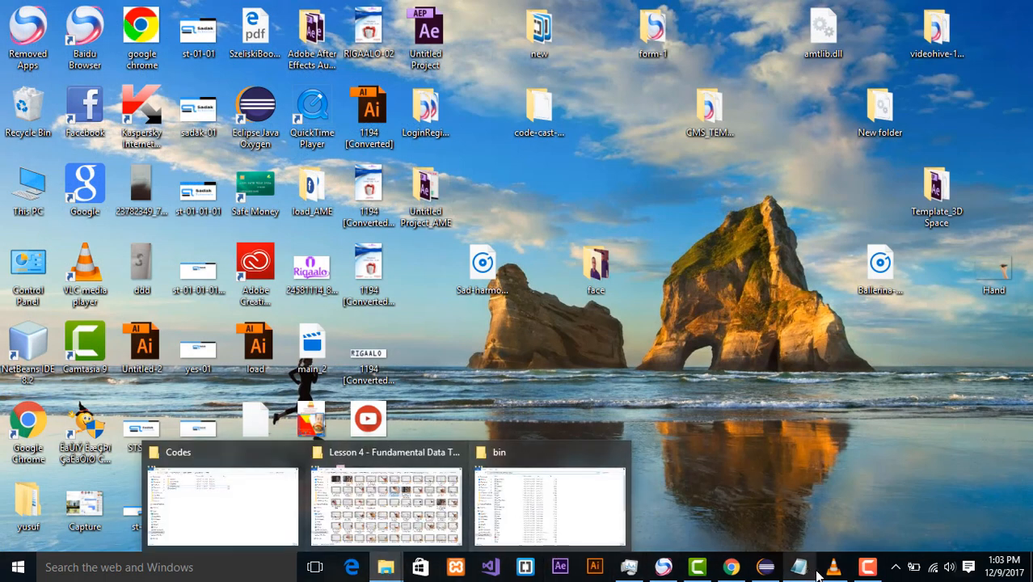
{"action": "left_click", "coordinate": [731, 567]}
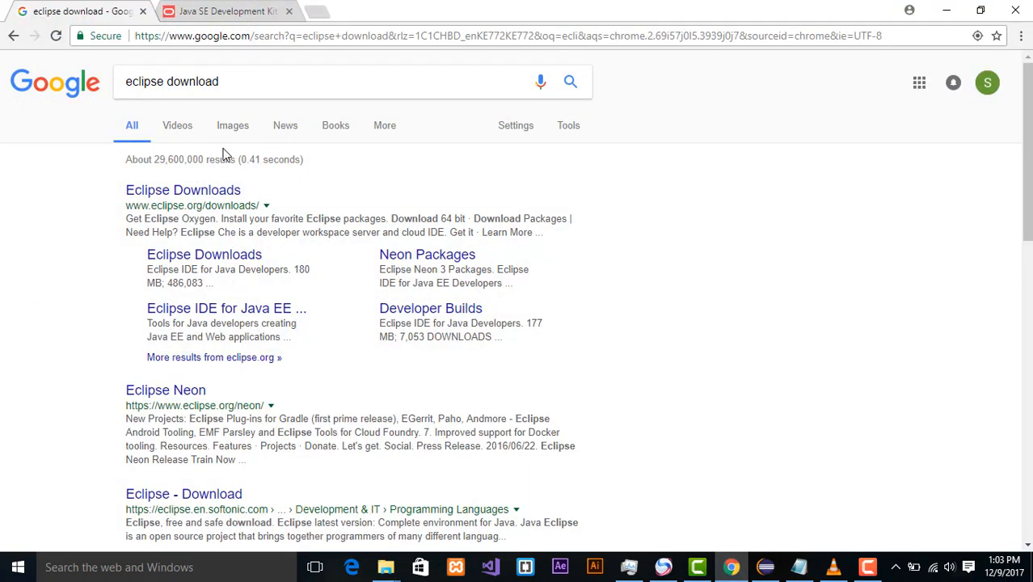
{"action": "left_click", "coordinate": [267, 11]}
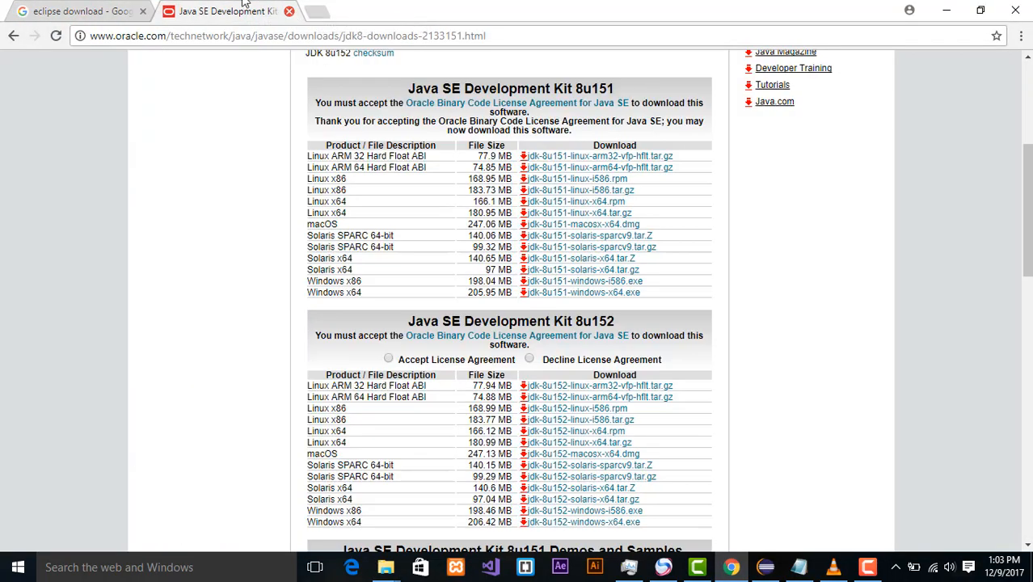
{"action": "left_click", "coordinate": [288, 11]}
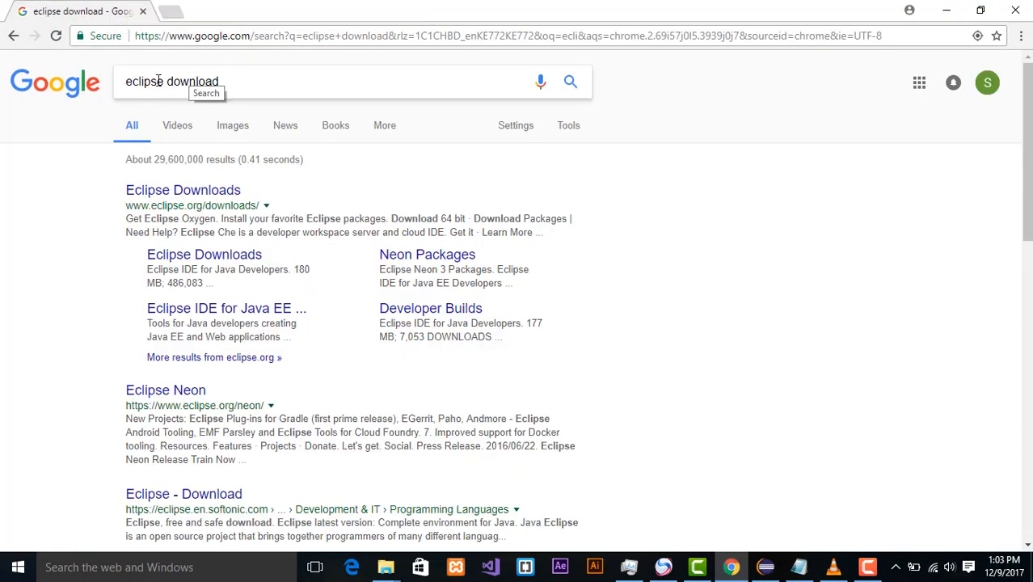
{"action": "left_click", "coordinate": [224, 194]}
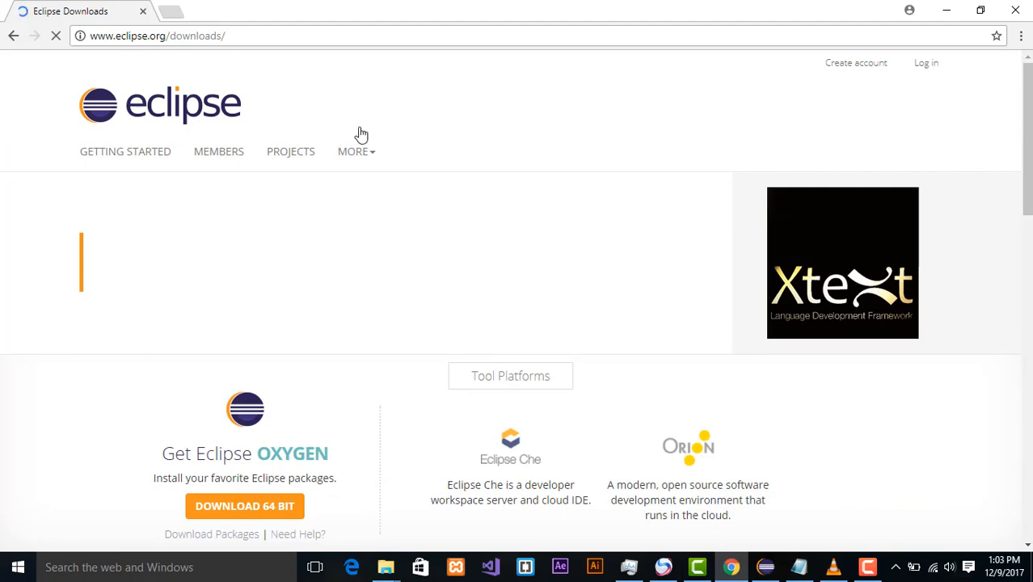
{"action": "scroll", "coordinate": [838, 181], "scroll_direction": "down", "scroll_amount": 2}
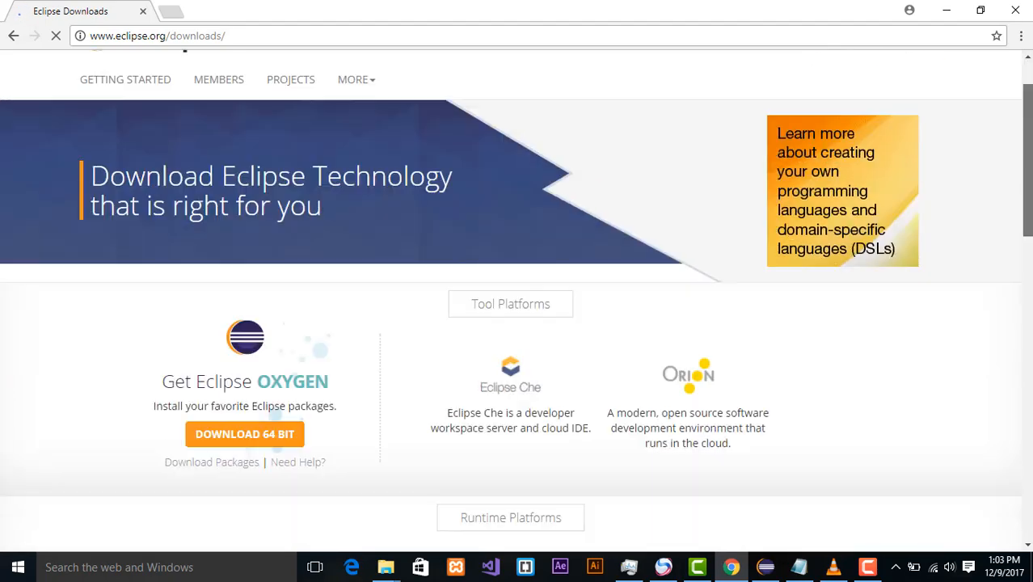
{"action": "mouse_move", "coordinate": [1031, 157]}
{"action": "left_mouse_down"}
{"action": "mouse_move", "coordinate": [1031, 211]}
{"action": "mouse_move", "coordinate": [1032, 160]}
{"action": "left_mouse_up"}
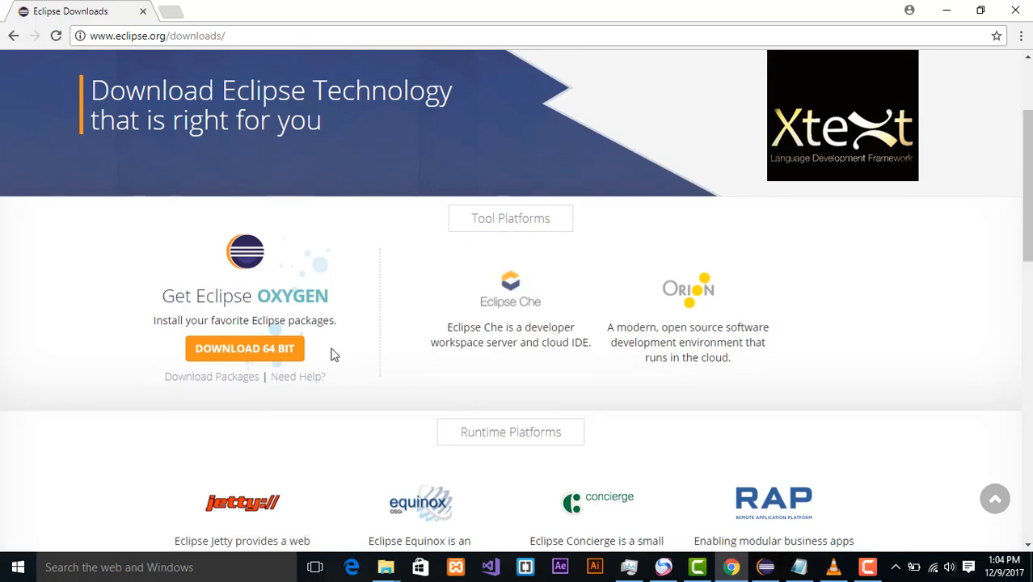